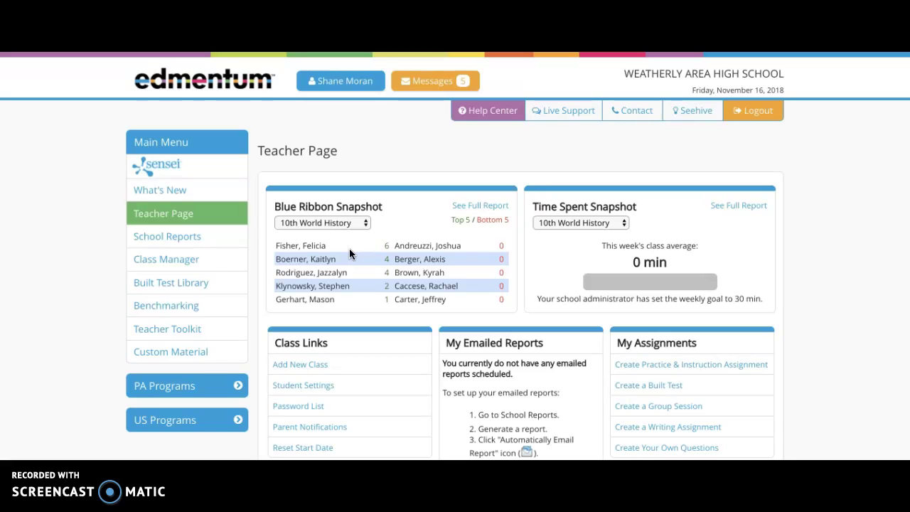
Open the Student Settings and review the options for passing goal, restricted access, practice session modification and read aloud.
click(312, 385)
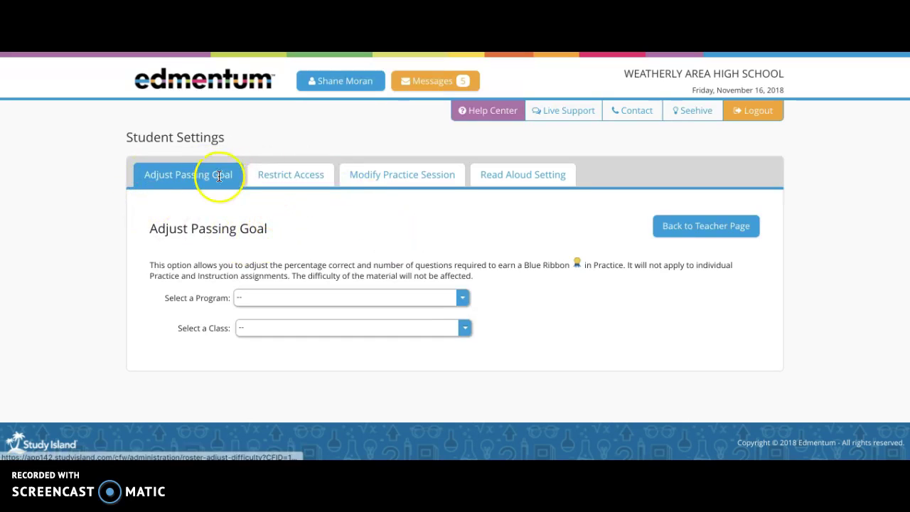
click(263, 179)
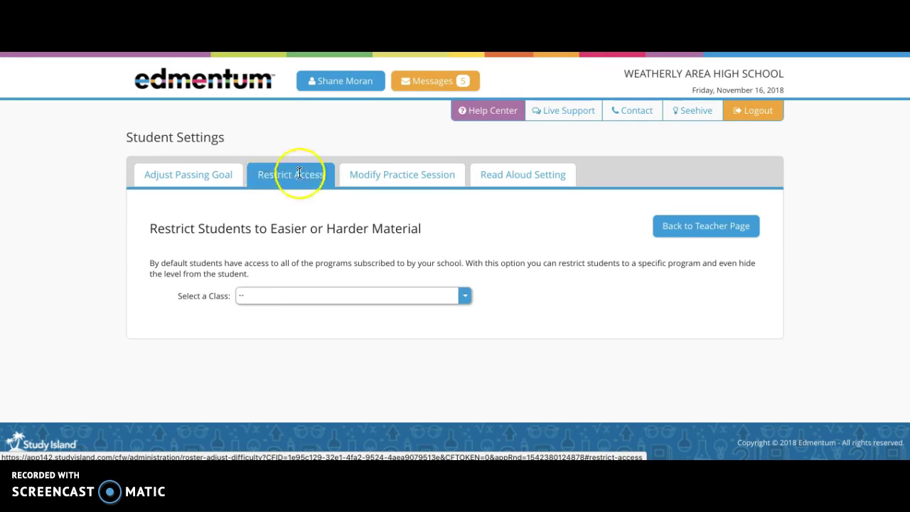
click(358, 182)
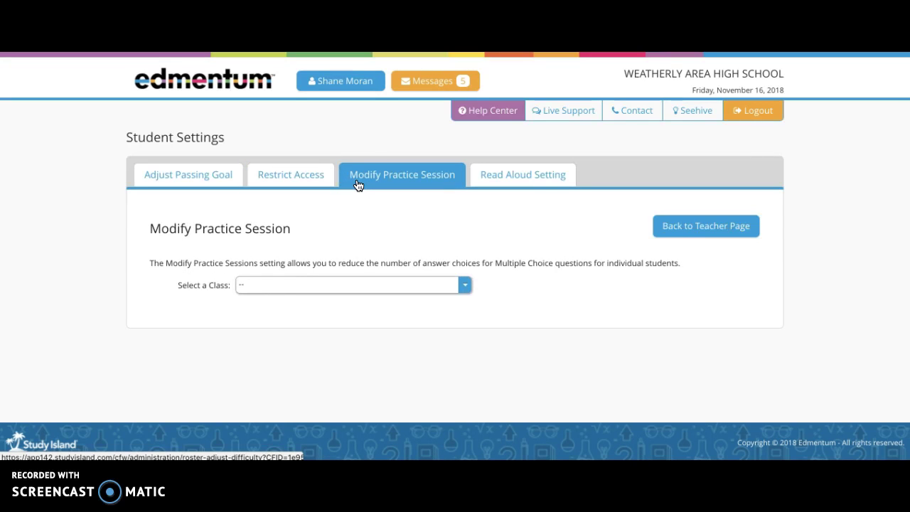
click(479, 176)
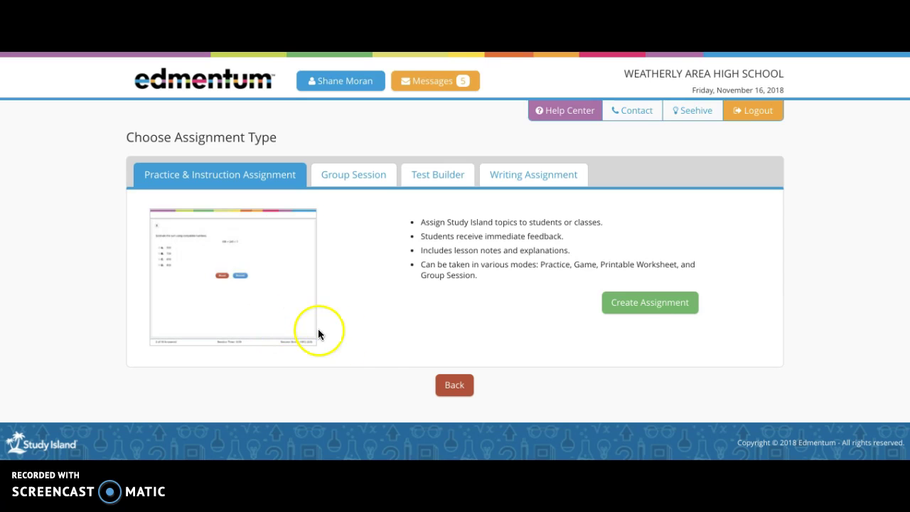
Start a new Practice & Instruction assignment and examine its general information, calculator and class preference override options.
click(620, 308)
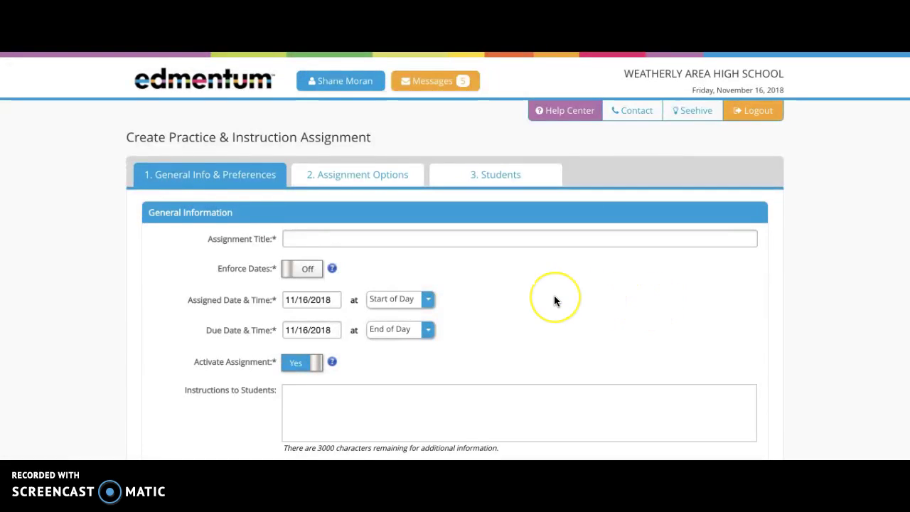
scroll(554, 301, down, 2)
scroll(554, 300, down, 1)
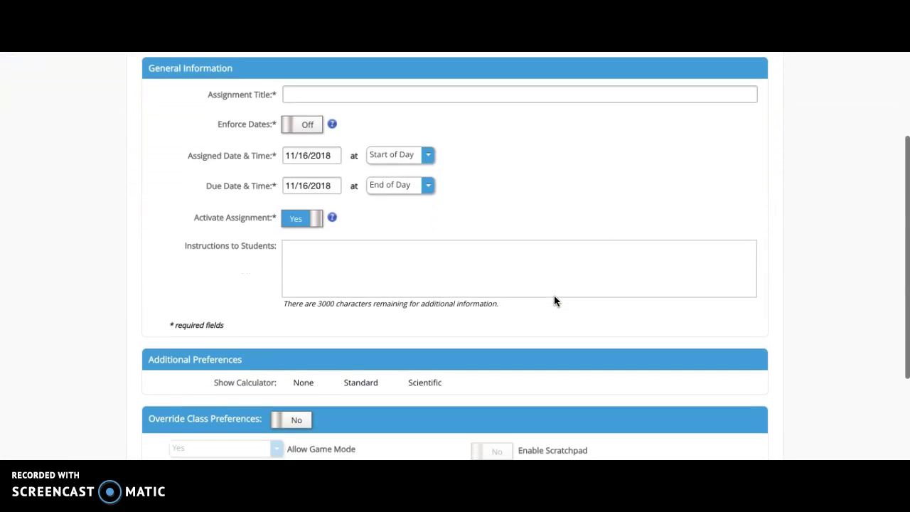
scroll(554, 301, up, 1)
scroll(555, 301, down, 2)
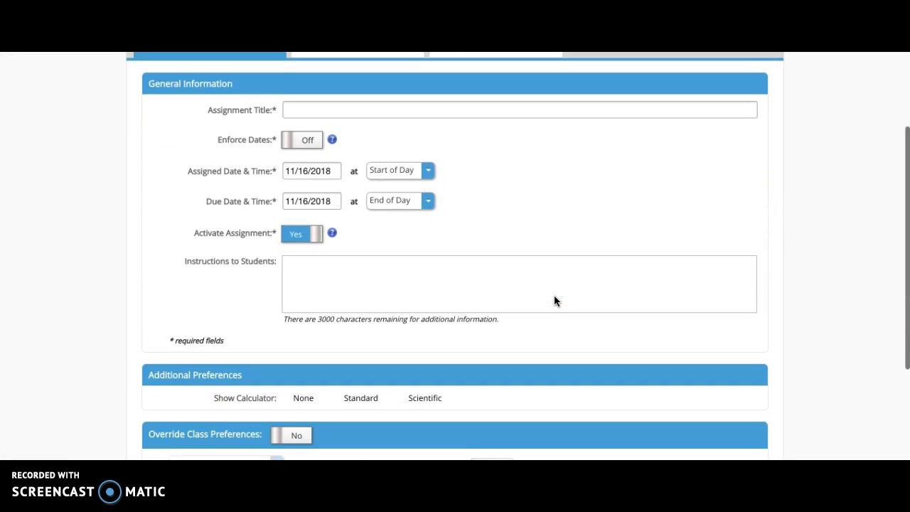
scroll(555, 300, up, 1)
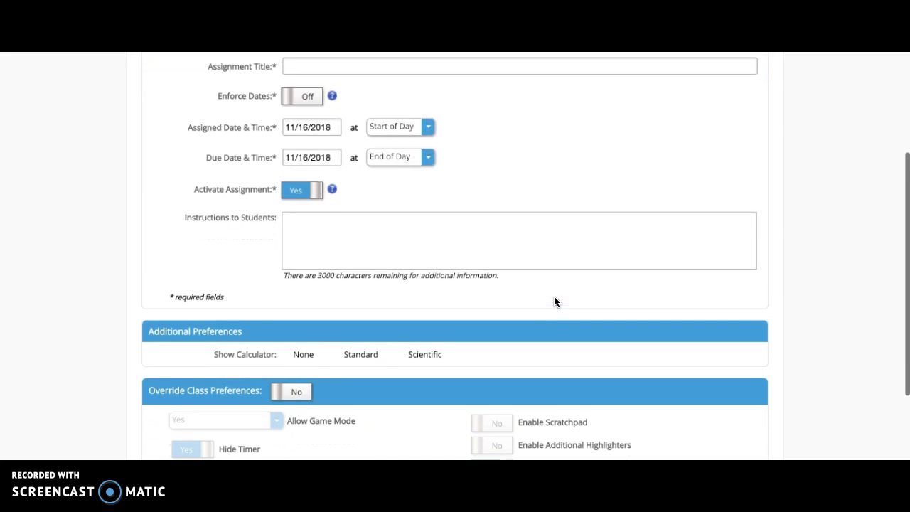
scroll(555, 301, down, 1)
scroll(555, 301, down, 1)
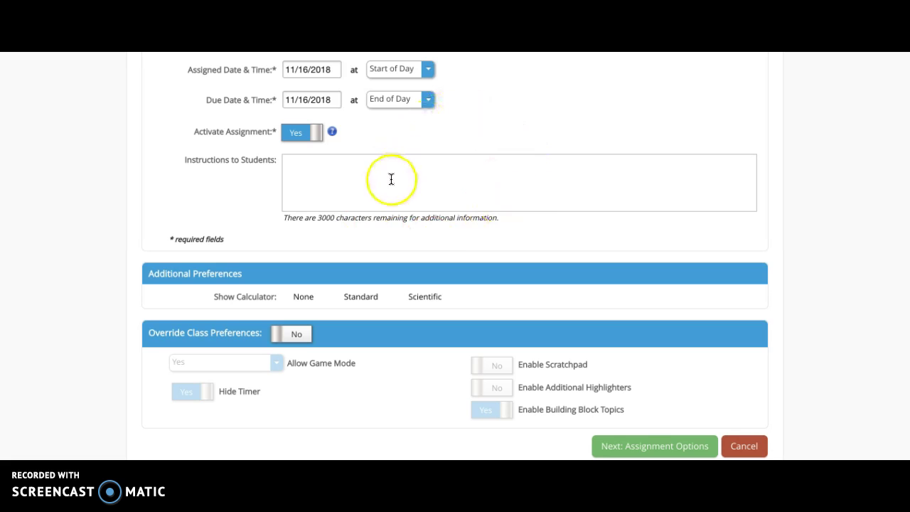
scroll(422, 215, down, 2)
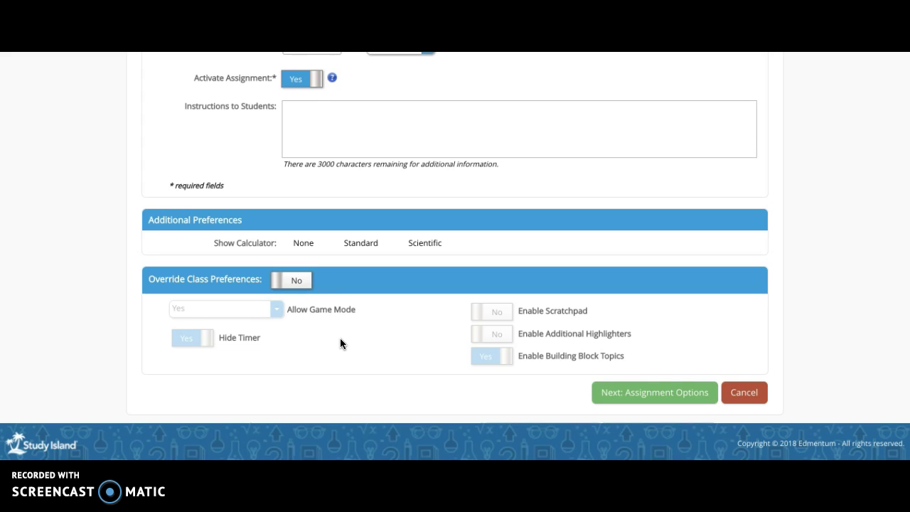
scroll(339, 342, up, 1)
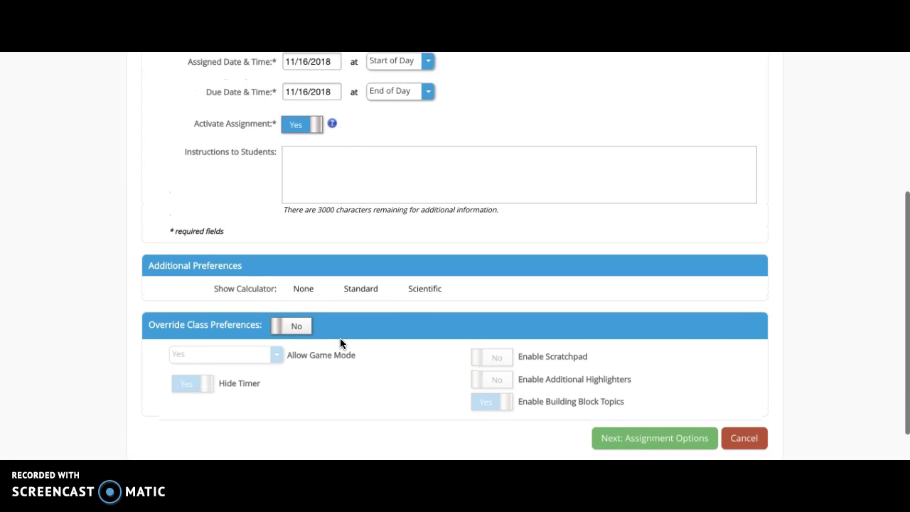
scroll(339, 343, up, 2)
scroll(340, 344, down, 2)
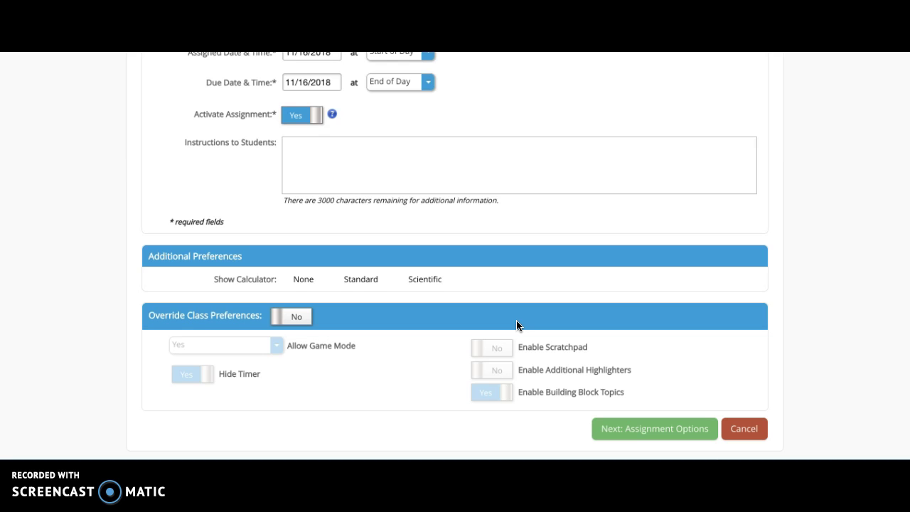
scroll(517, 325, up, 1)
scroll(516, 324, down, 2)
scroll(516, 320, up, 6)
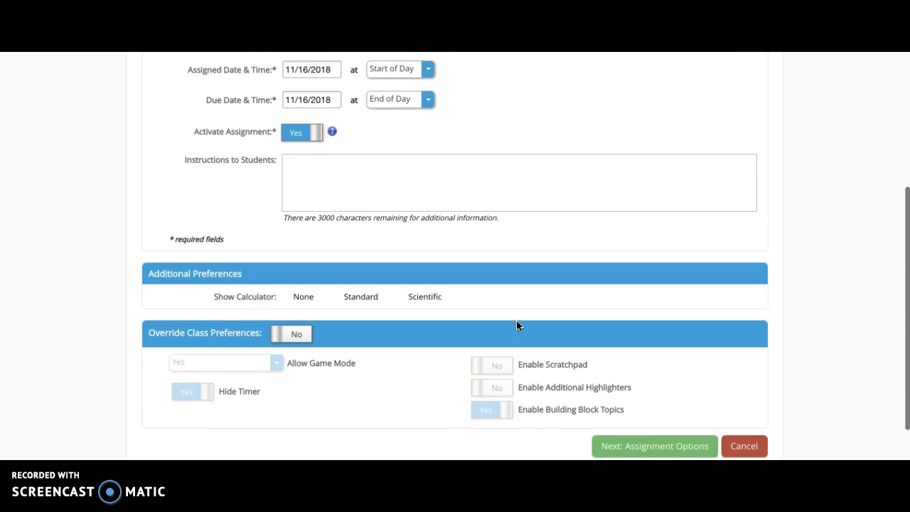
Browse the PA and US programs available in the assignment options, from grade-level standards to AP courses, and close the list without choosing one.
click(369, 175)
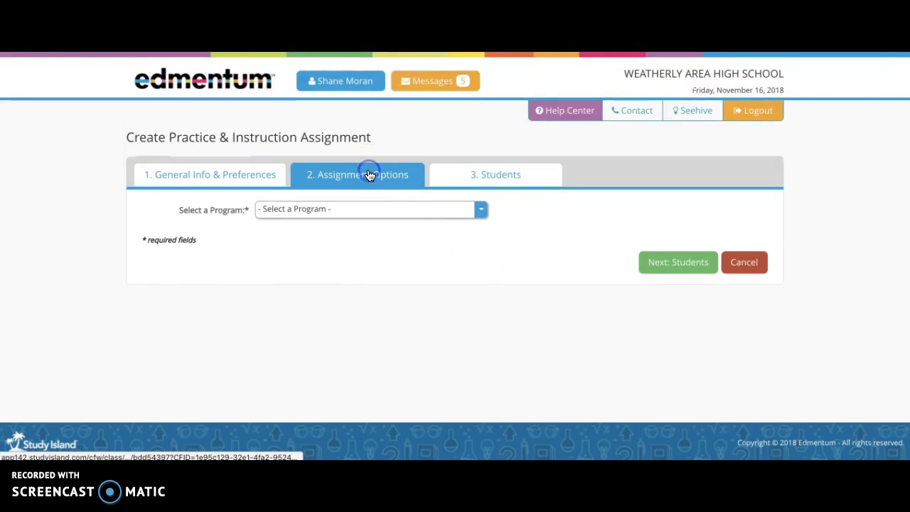
click(479, 212)
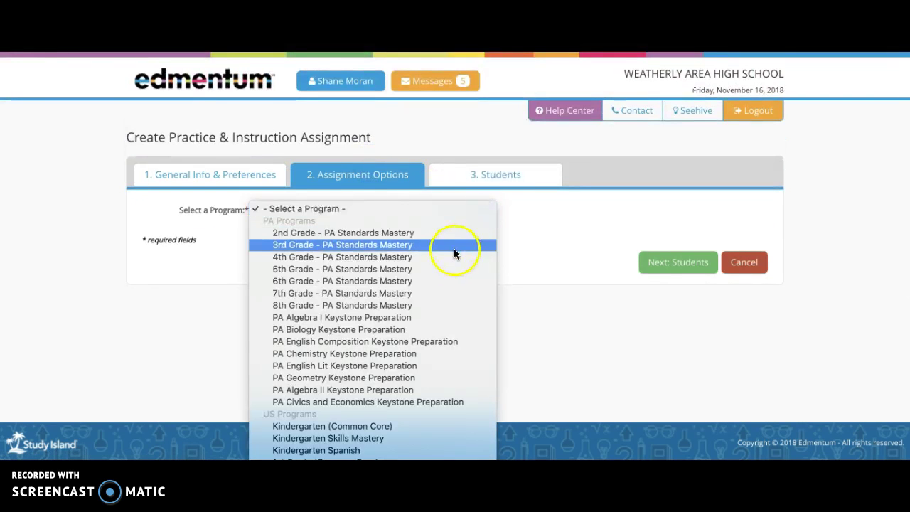
scroll(442, 375, down, 2)
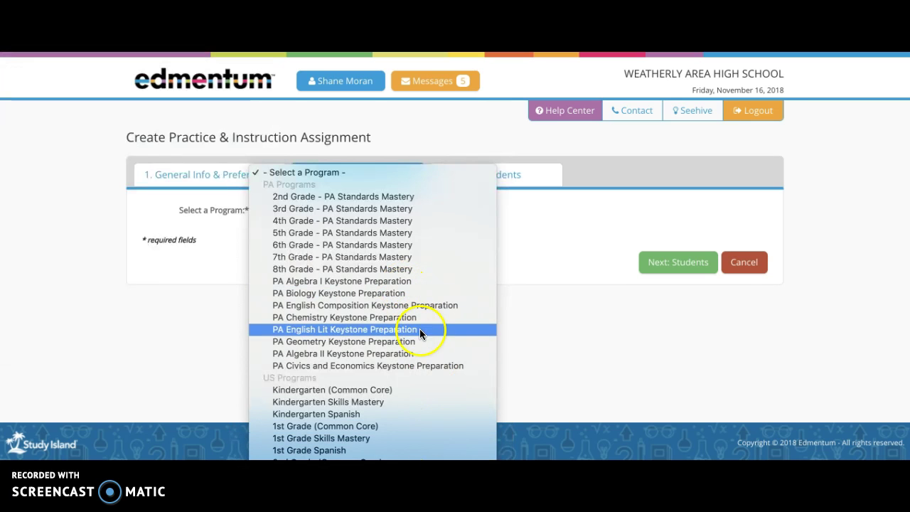
scroll(414, 370, down, 1)
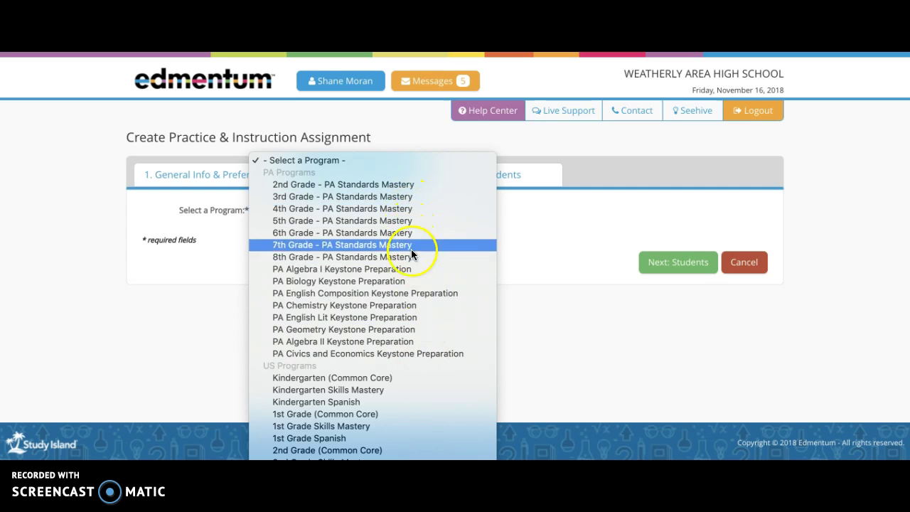
scroll(416, 351, down, 3)
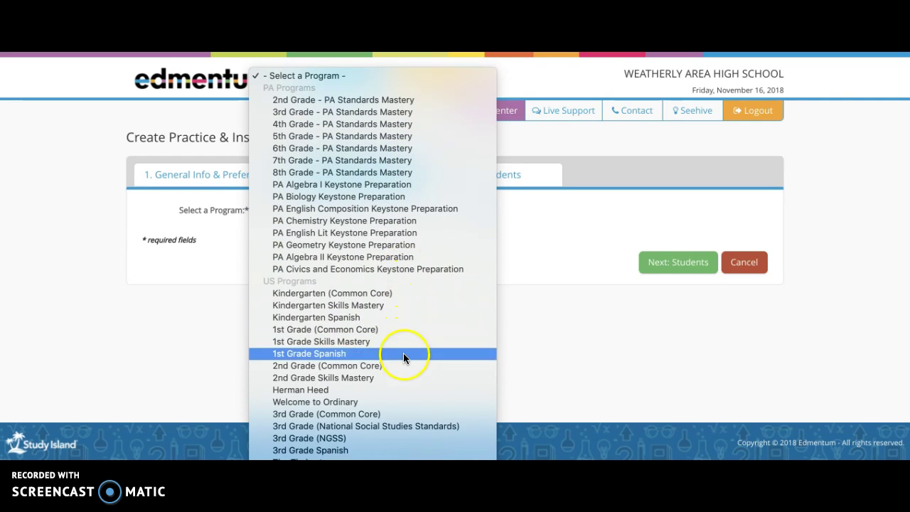
scroll(404, 368, down, 2)
scroll(404, 367, down, 2)
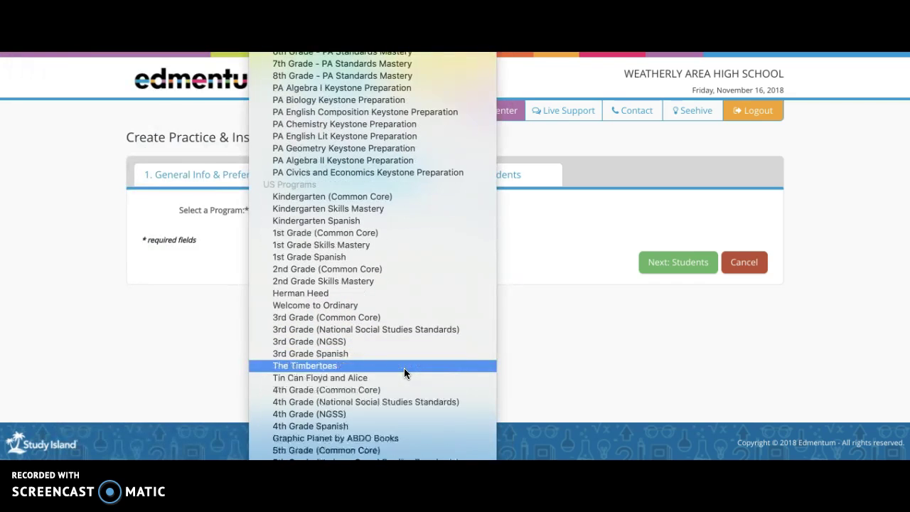
scroll(403, 367, down, 1)
scroll(404, 373, down, 1)
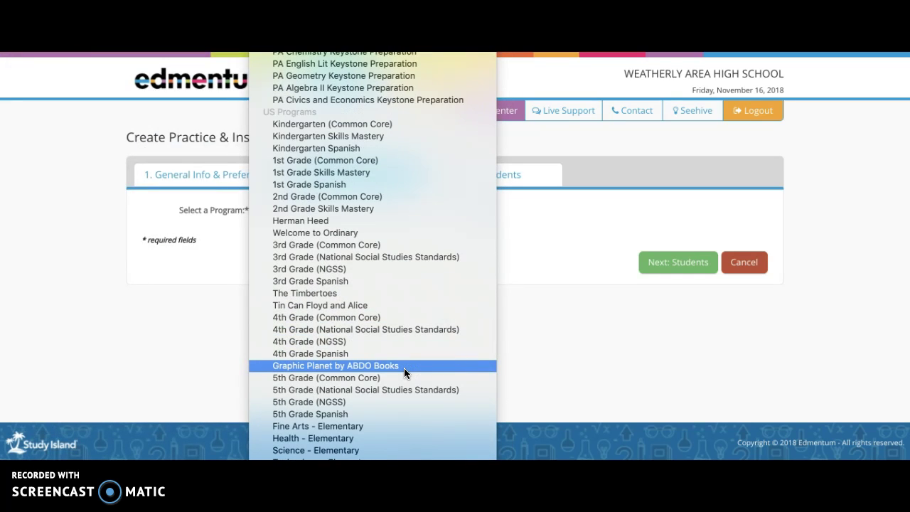
scroll(404, 367, down, 4)
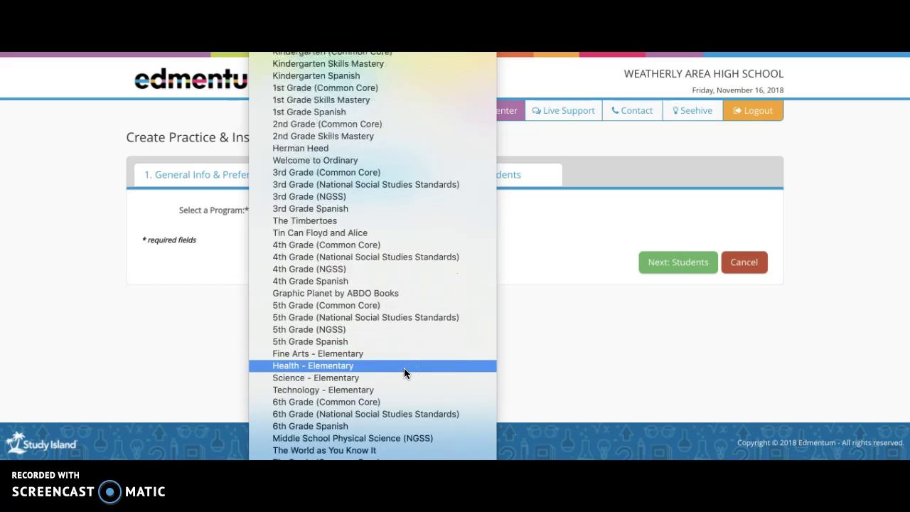
scroll(403, 373, down, 4)
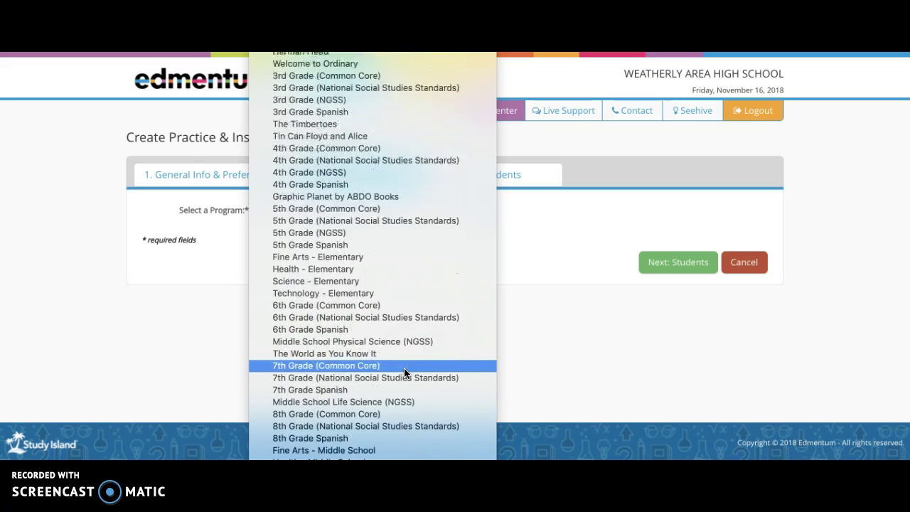
scroll(404, 368, down, 5)
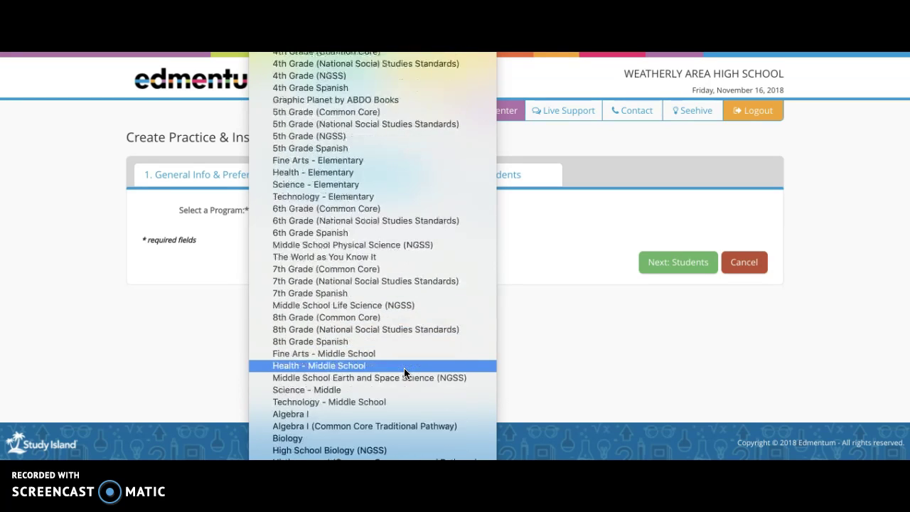
scroll(404, 367, down, 3)
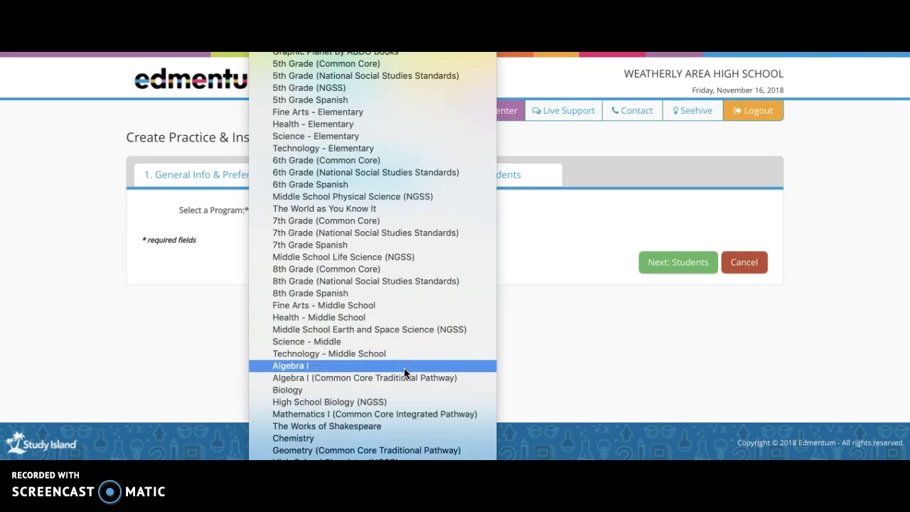
scroll(404, 368, down, 4)
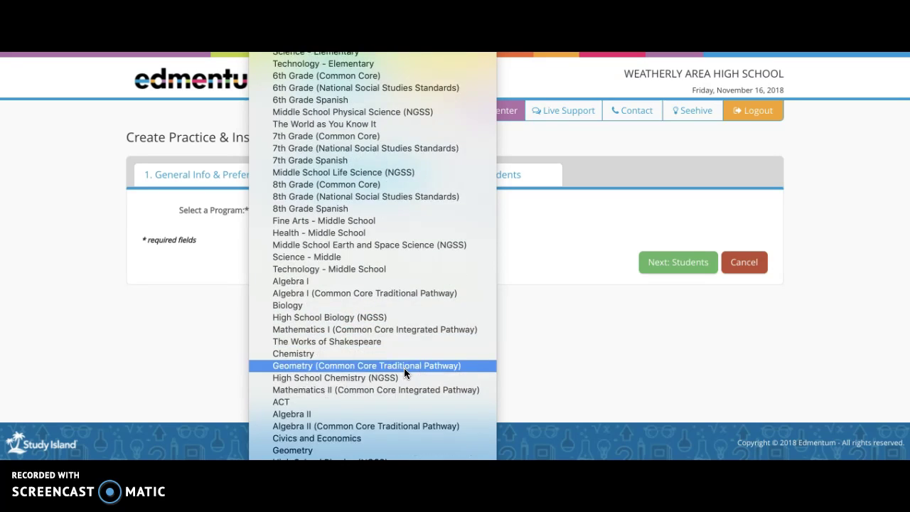
scroll(404, 371, down, 3)
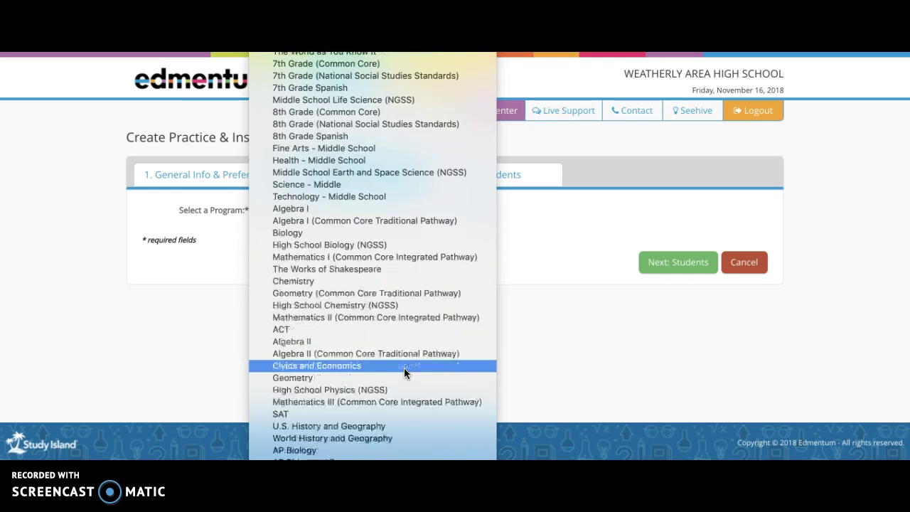
scroll(404, 372, down, 5)
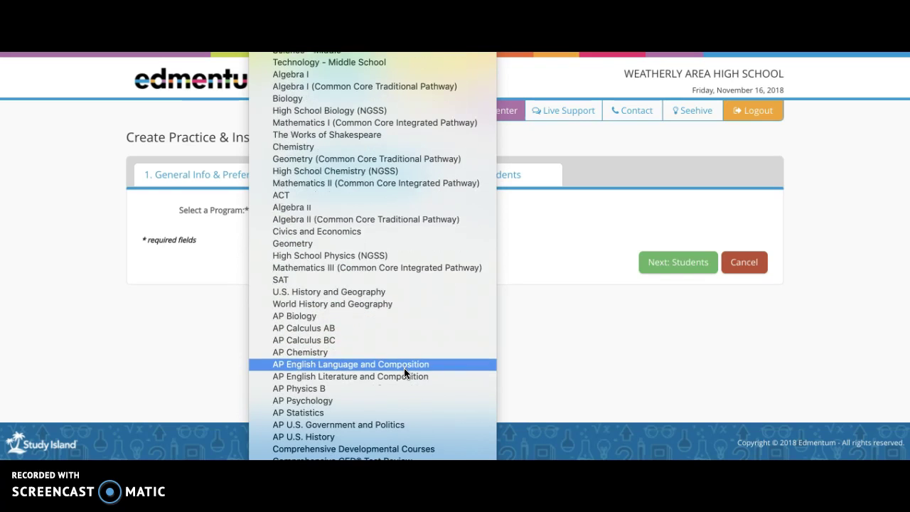
click(375, 436)
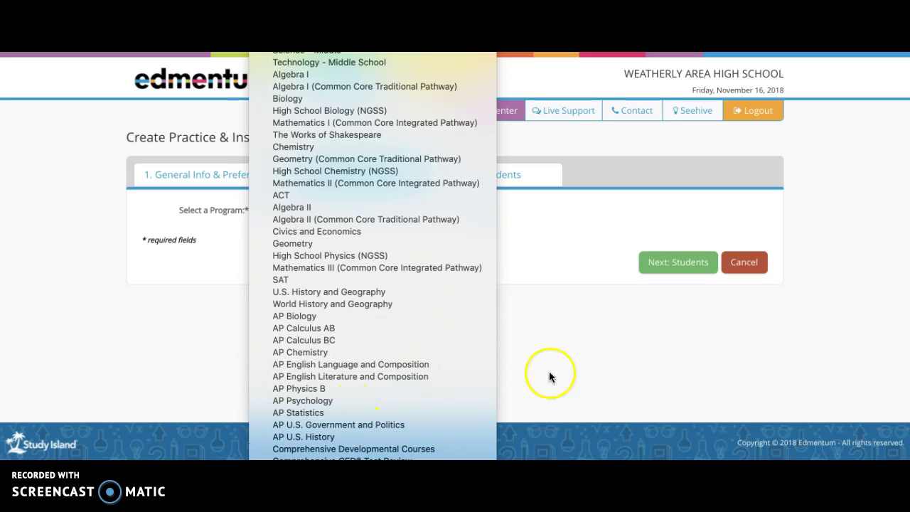
click(715, 308)
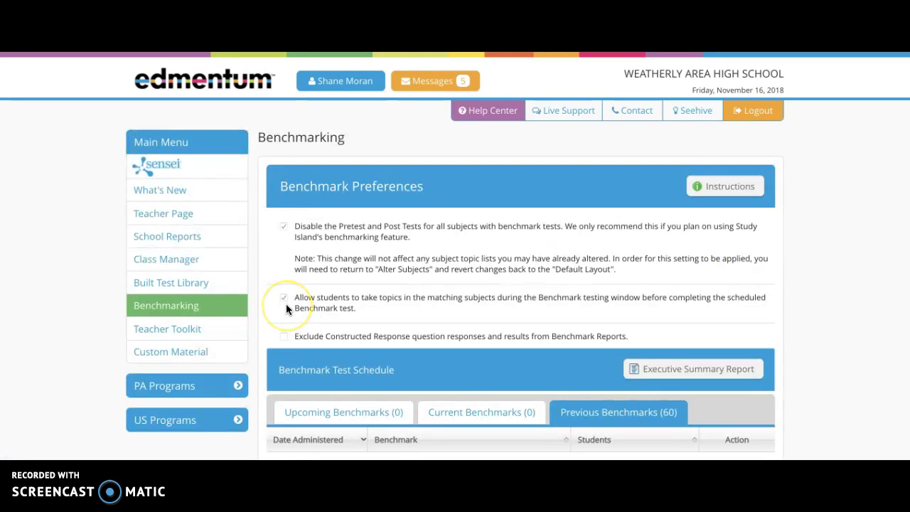
Examine the previous benchmarks in the Benchmark Test Schedule, including their administration dates, programs and student groups.
scroll(285, 303, down, 3)
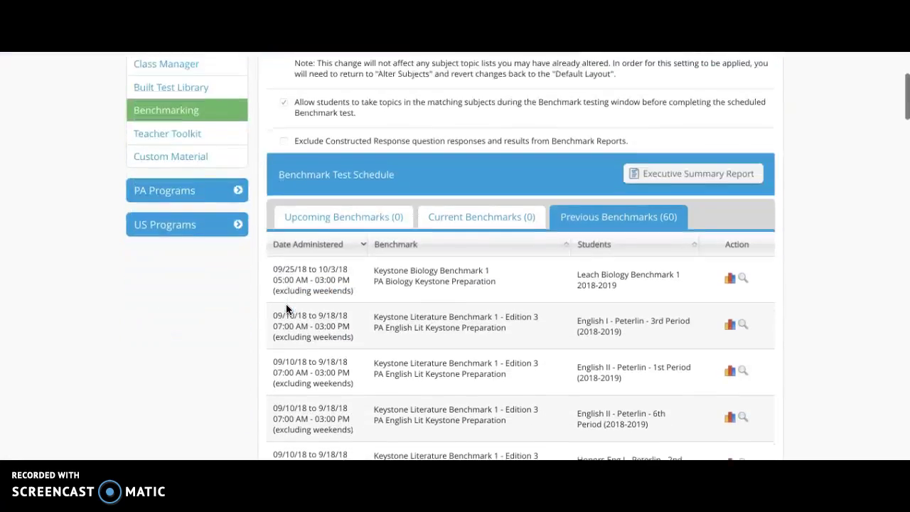
scroll(286, 307, down, 3)
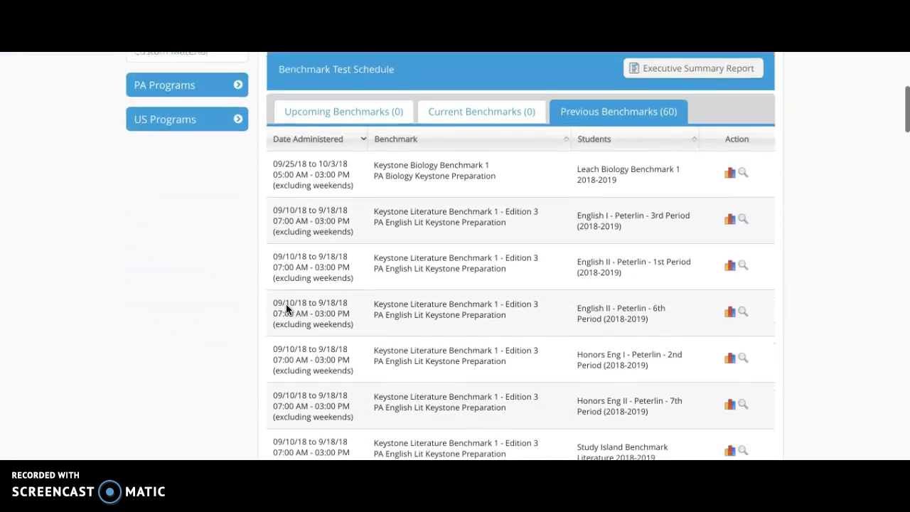
scroll(286, 307, down, 2)
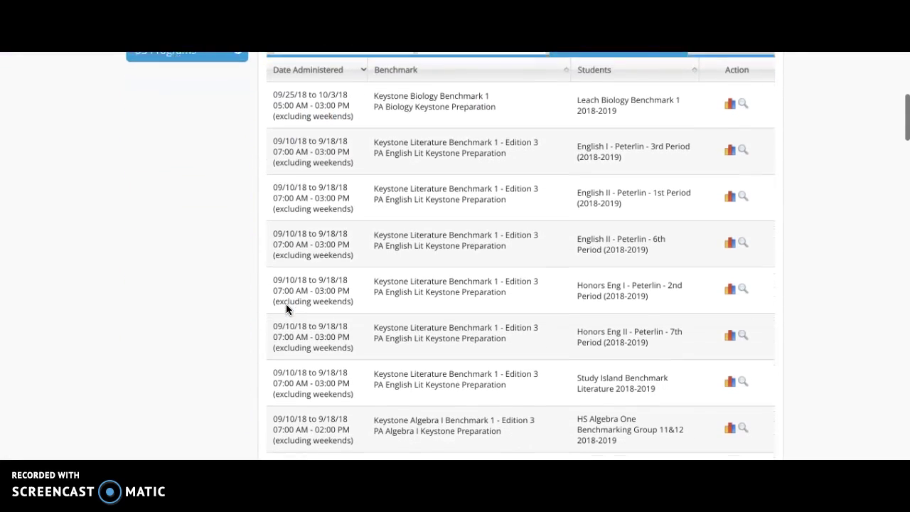
scroll(286, 308, down, 3)
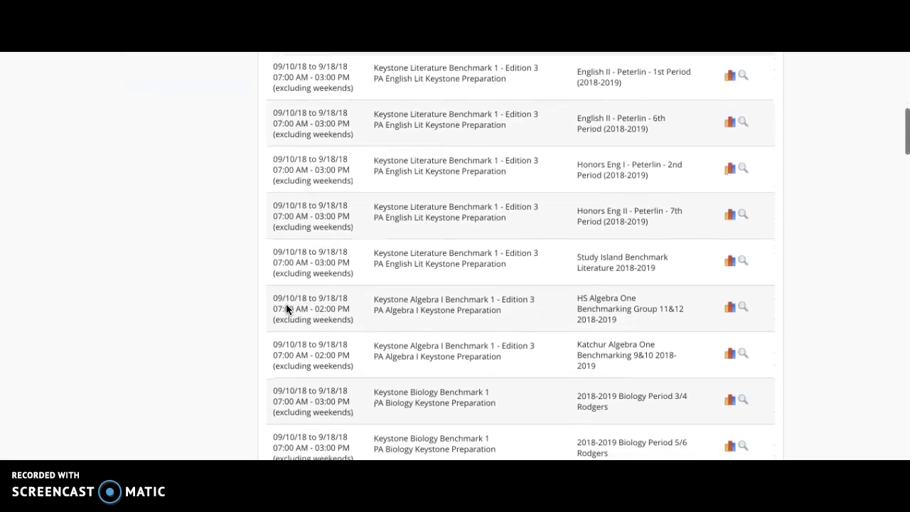
scroll(286, 308, down, 3)
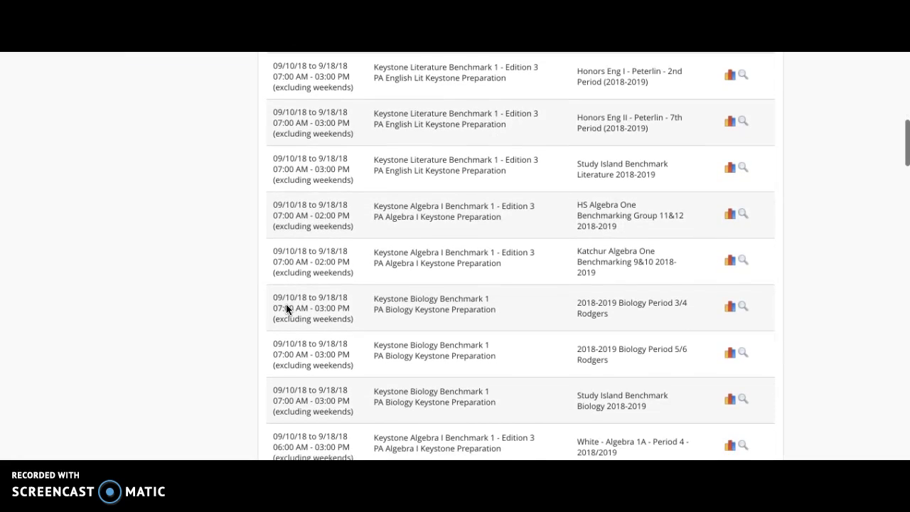
scroll(286, 308, down, 3)
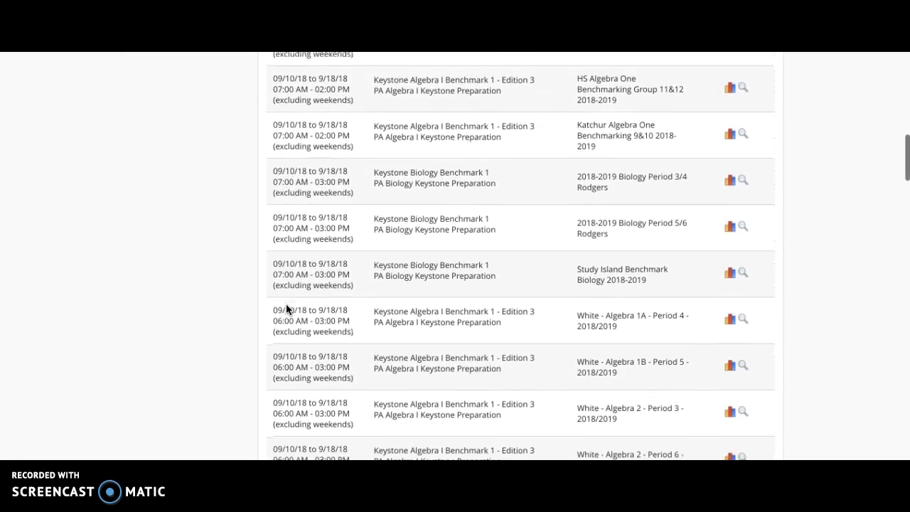
scroll(286, 308, down, 3)
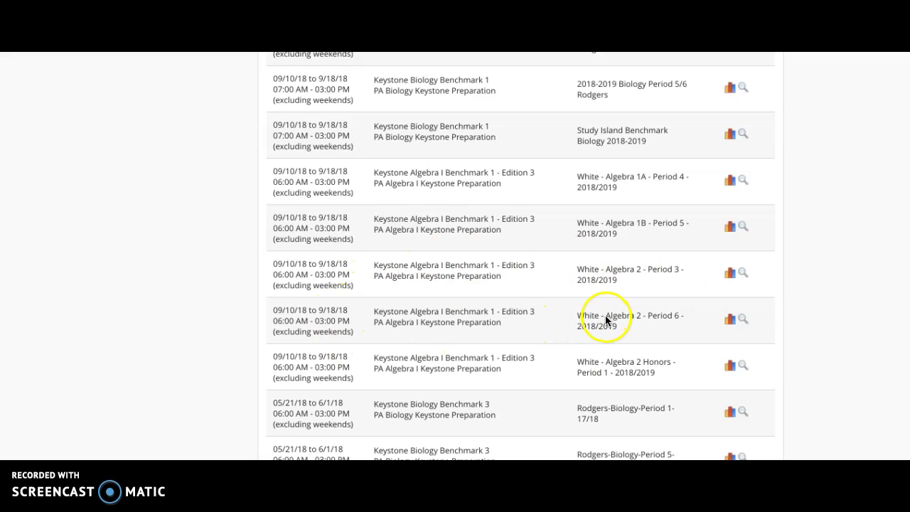
scroll(590, 319, up, 10)
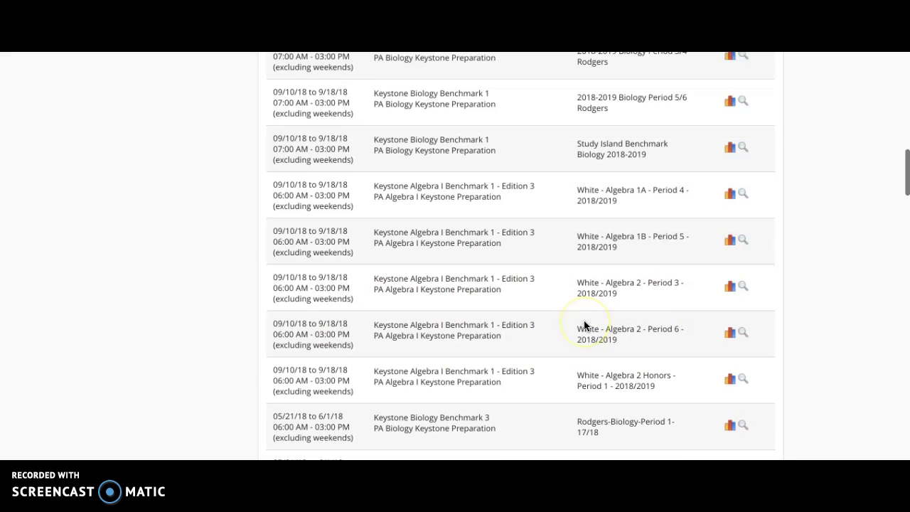